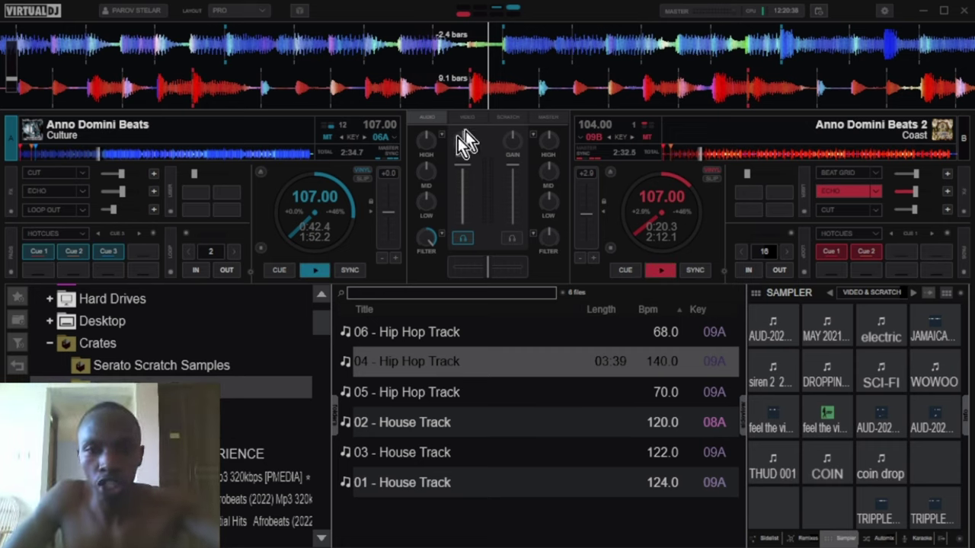
Delete both hotcues on the Culture and Coast decks and scrub Culture back to 0:00.
mouse_move(427, 246)
mouse_down()
mouse_move(364, 249)
mouse_move(437, 236)
mouse_move(426, 244)
mouse_up()
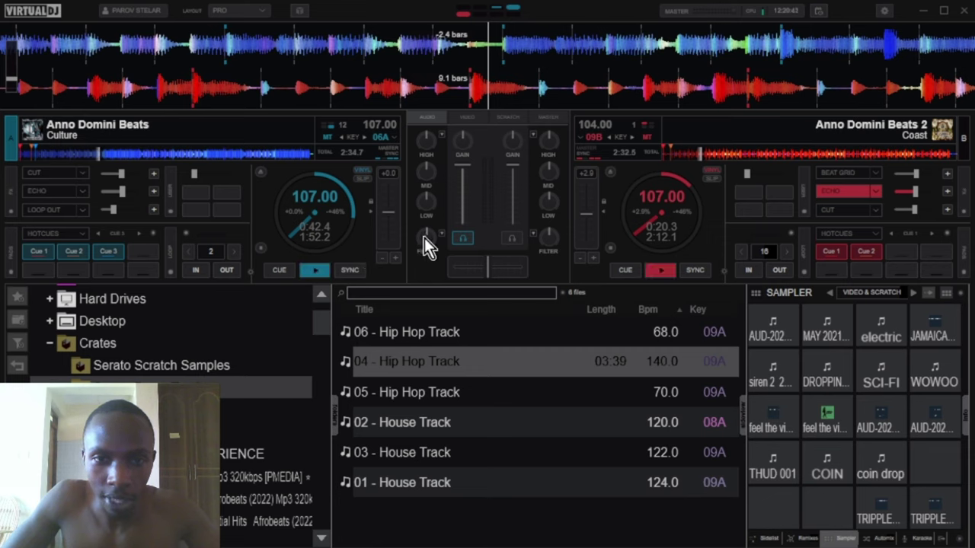
right_click(74, 254)
right_click(41, 254)
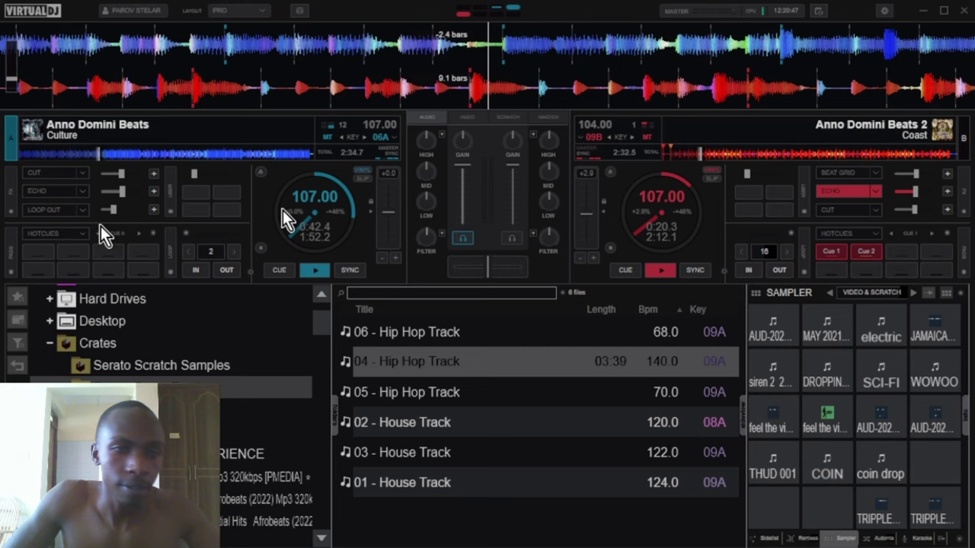
right_click(875, 250)
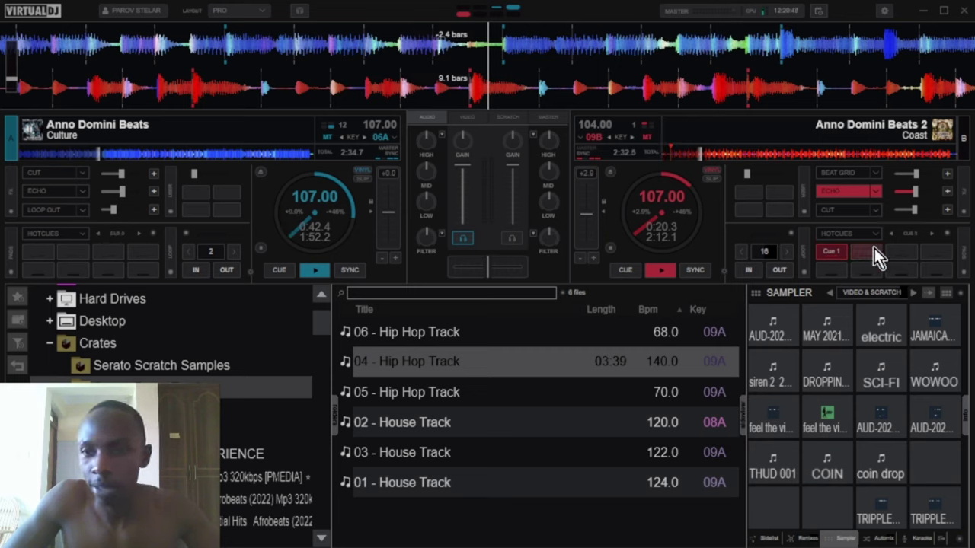
right_click(840, 255)
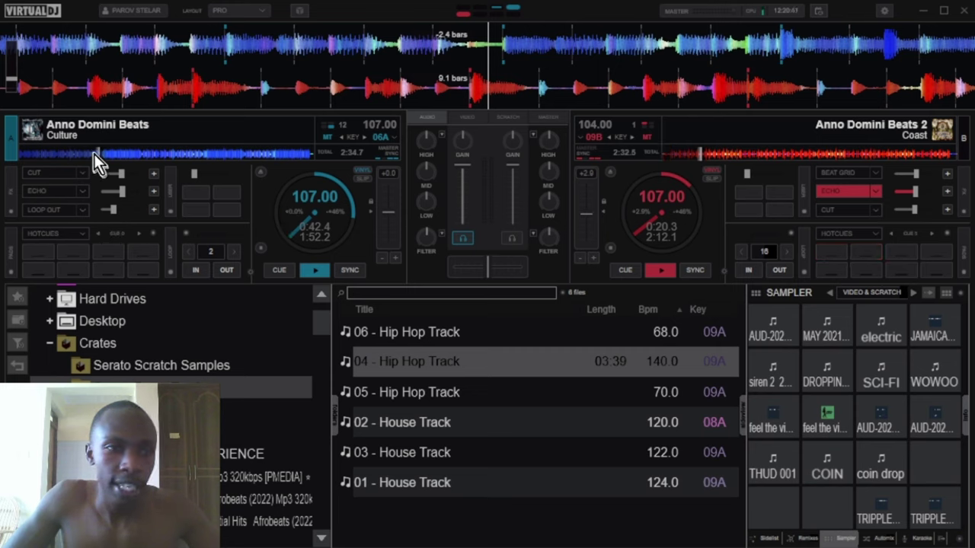
drag(93, 154, 13, 155)
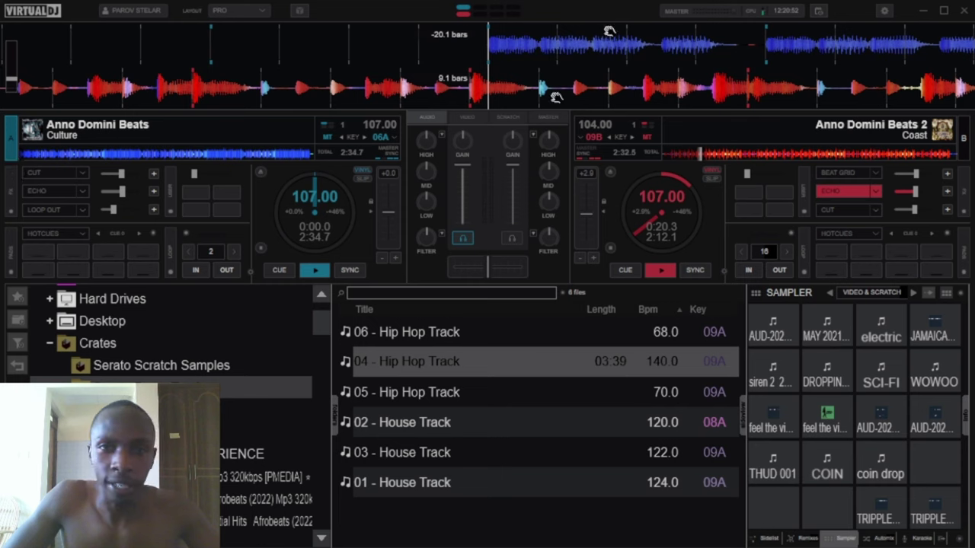
Set Cue 1 at Culture's start, return Coast to 0:00, and stop Culture on Cue 1.
click(42, 251)
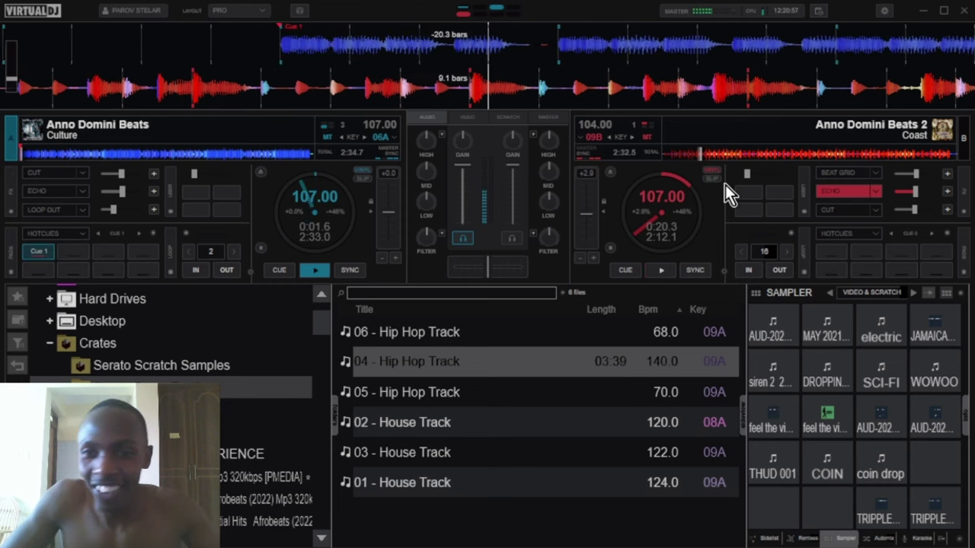
drag(694, 153, 653, 156)
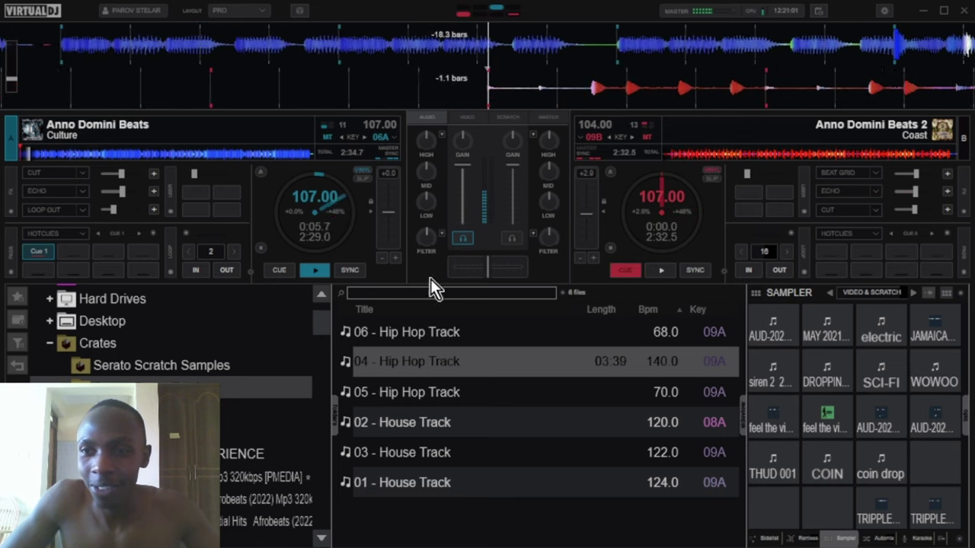
click(43, 252)
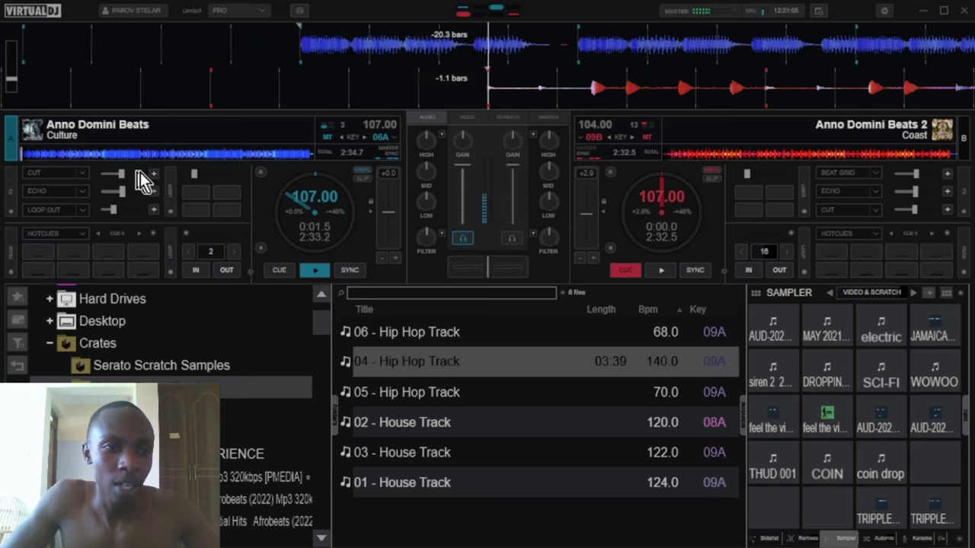
key(q)
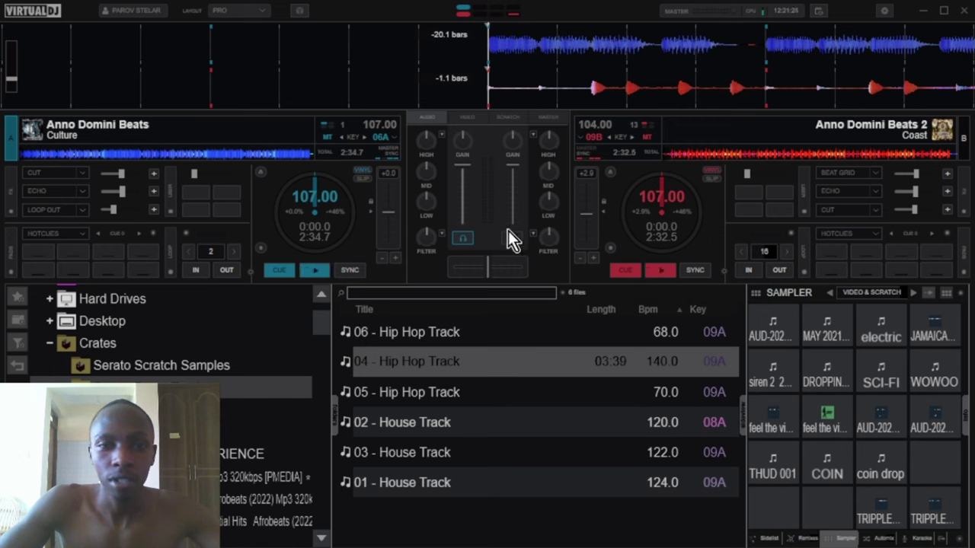
key(space)
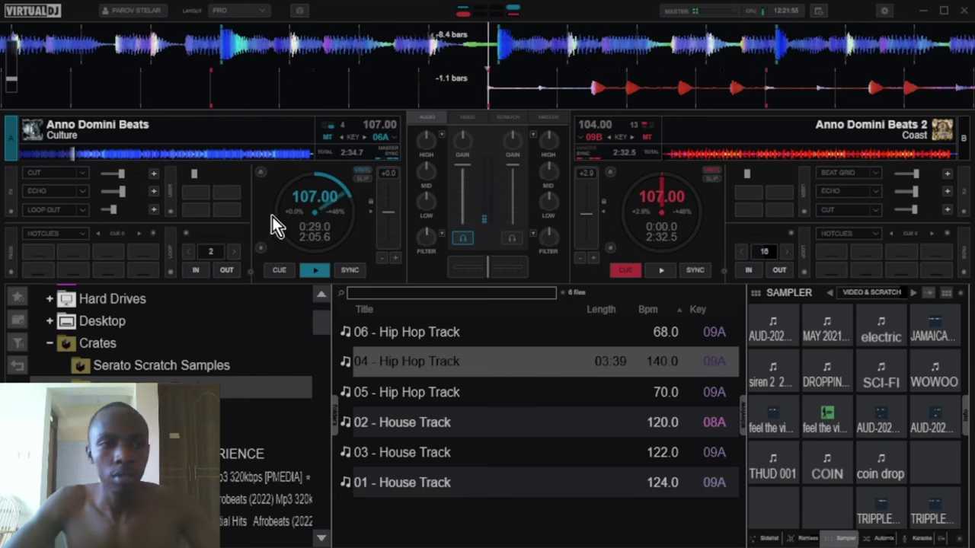
drag(51, 159, 11, 149)
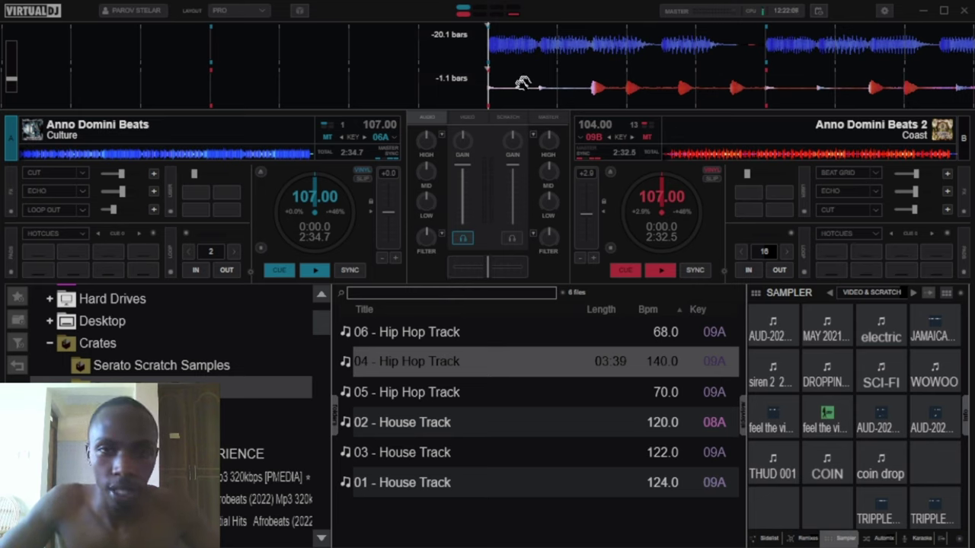
Line the Culture track's waveform up on its first beat.
mouse_move(504, 57)
mouse_down()
mouse_move(518, 56)
mouse_move(502, 56)
mouse_up()
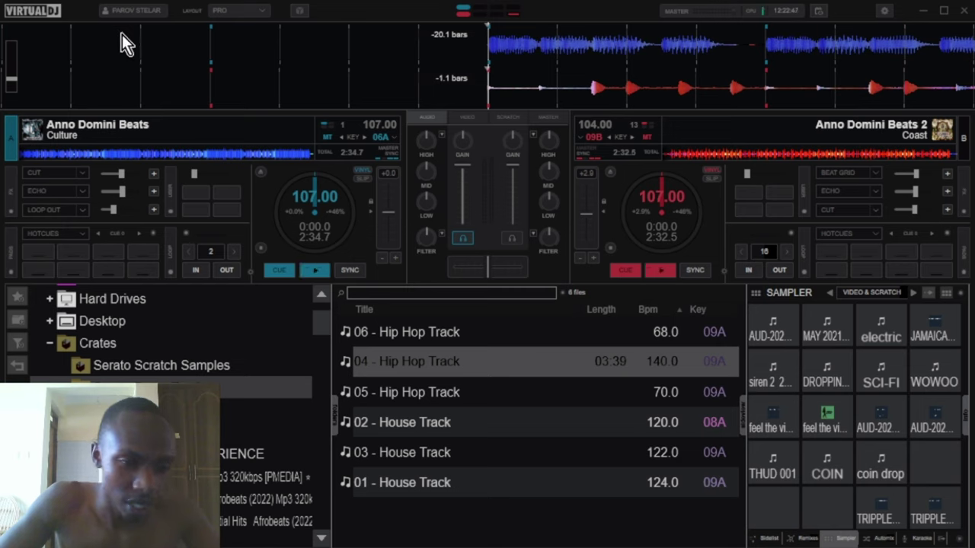
Set Cue 1 on Culture, play from it, then pause and settle at 0:08.9.
click(42, 252)
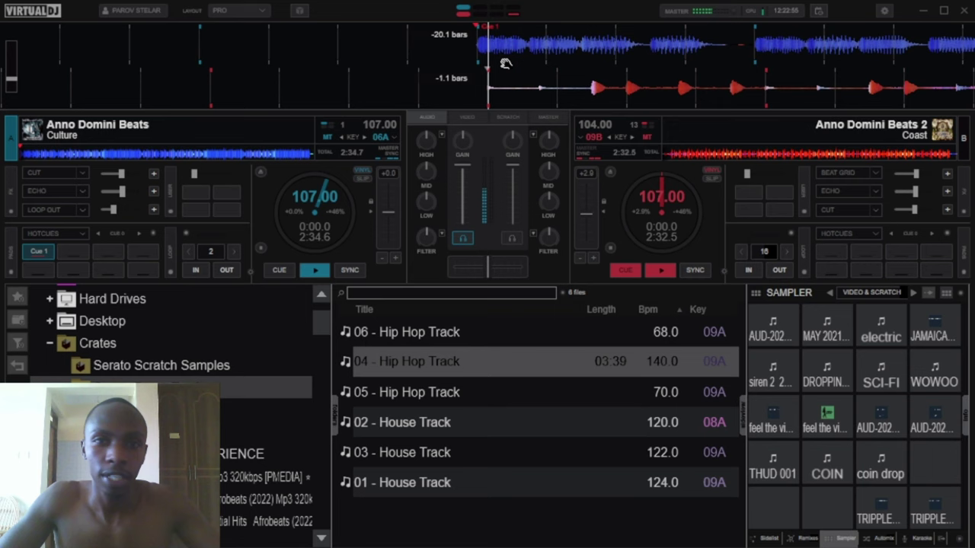
key(space)
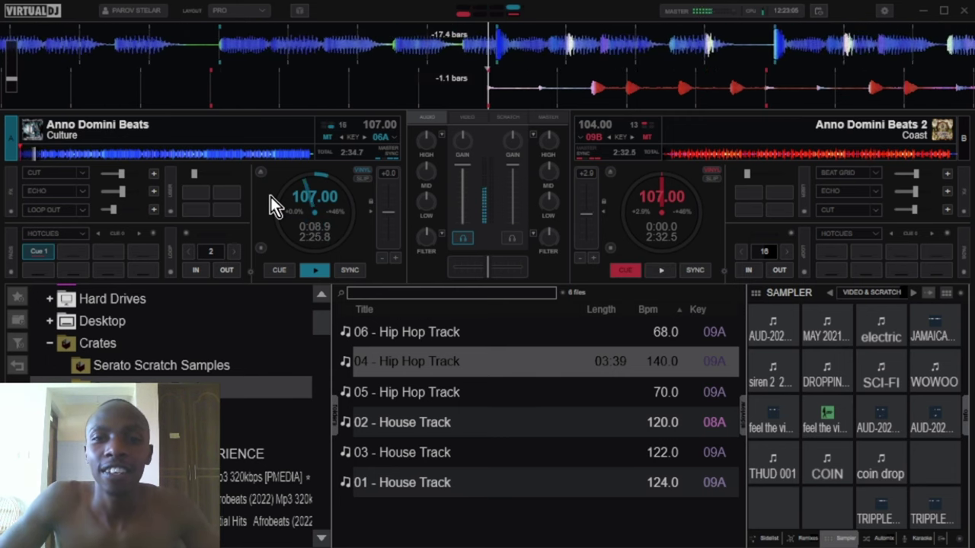
key(space)
drag(480, 43, 506, 49)
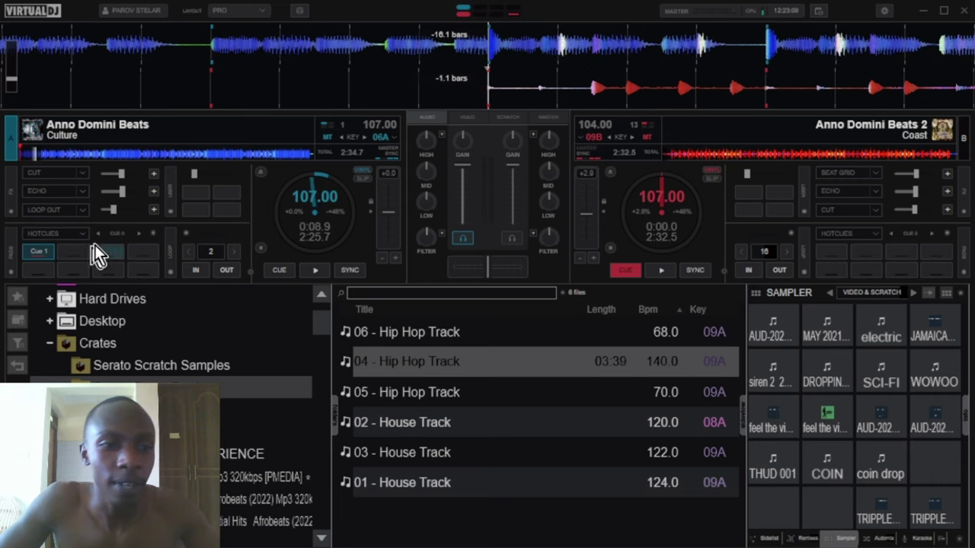
Set and test Cue 2 on the Culture track, then scrub to a new spot and set Cue 3.
click(77, 251)
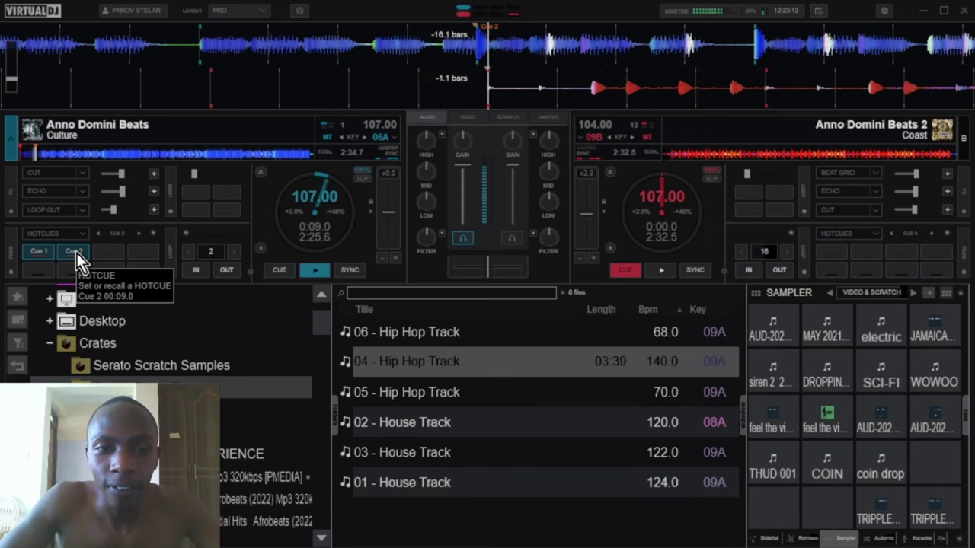
click(76, 253)
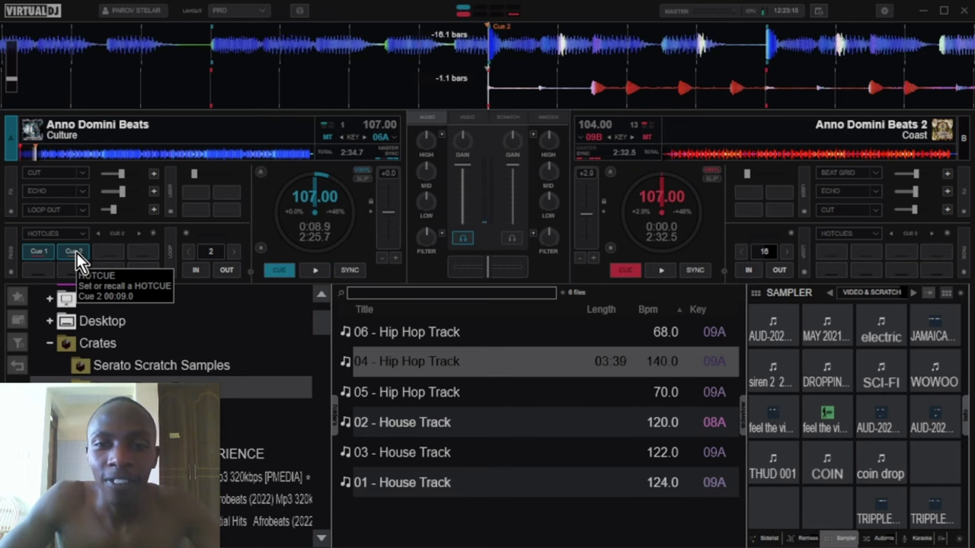
click(76, 253)
click(76, 253)
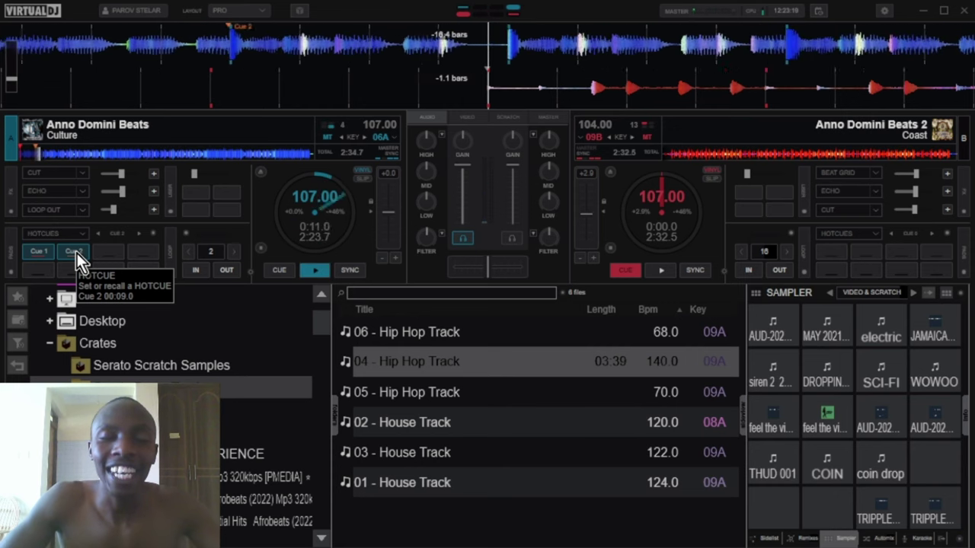
click(76, 253)
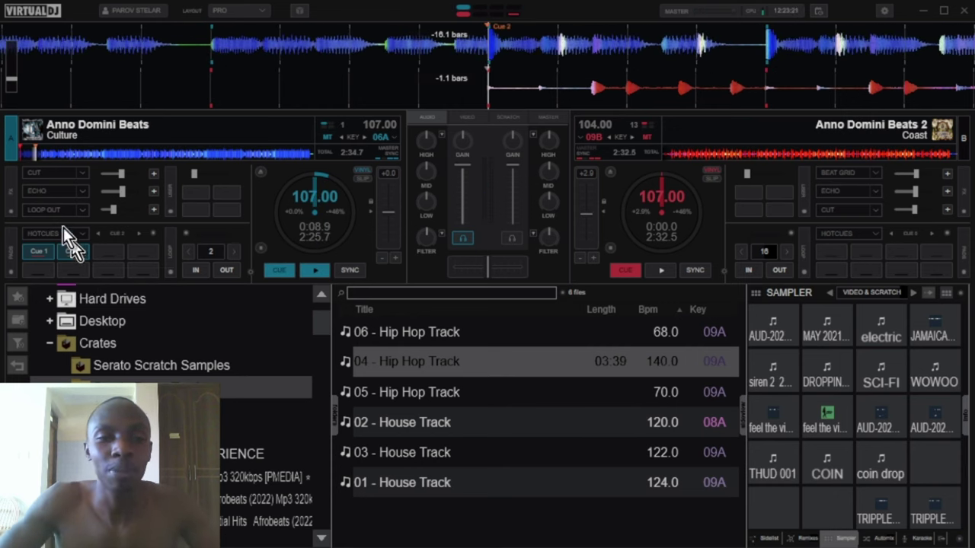
mouse_move(235, 62)
mouse_down()
mouse_move(571, 68)
mouse_move(520, 69)
mouse_up()
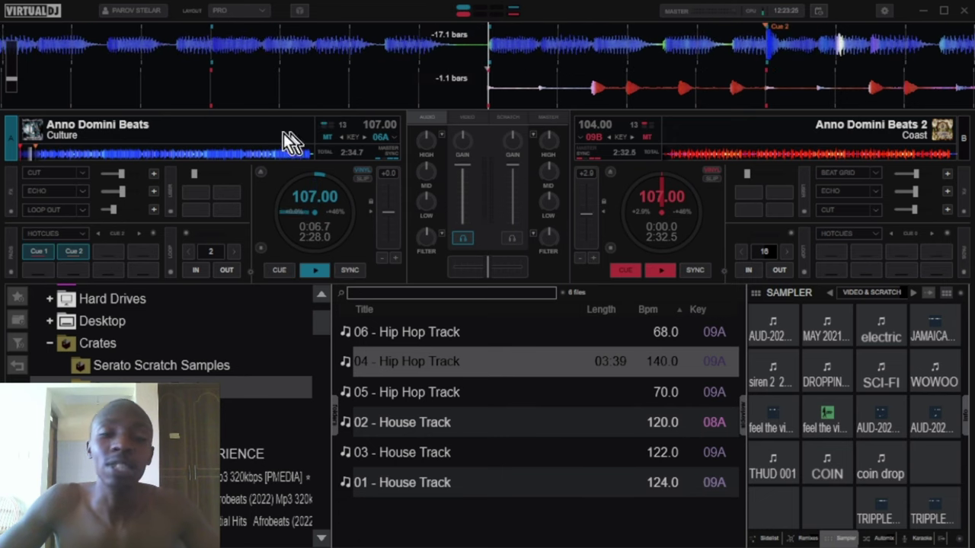
click(109, 251)
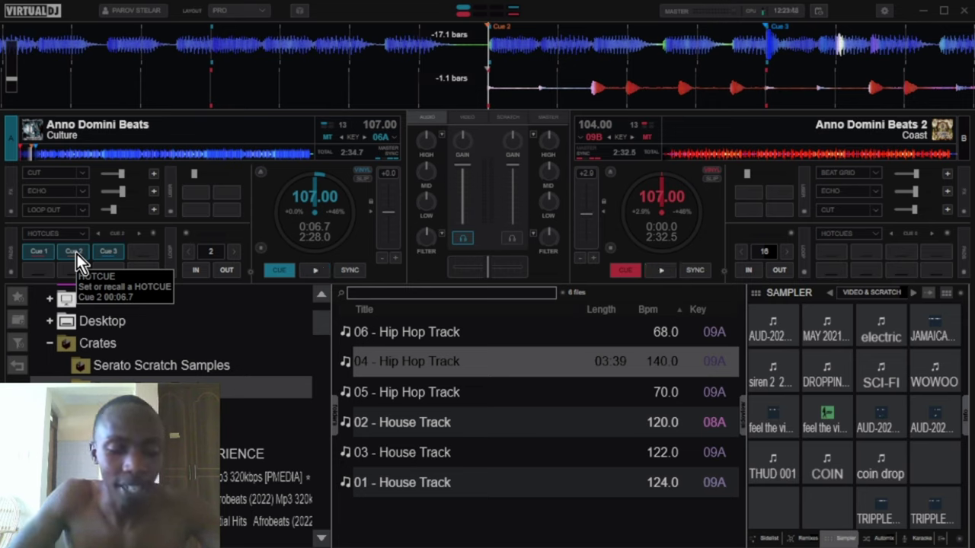
Play Culture from its start, jump between Cue 2 and Cue 3, and stop on Cue 3.
key(1)
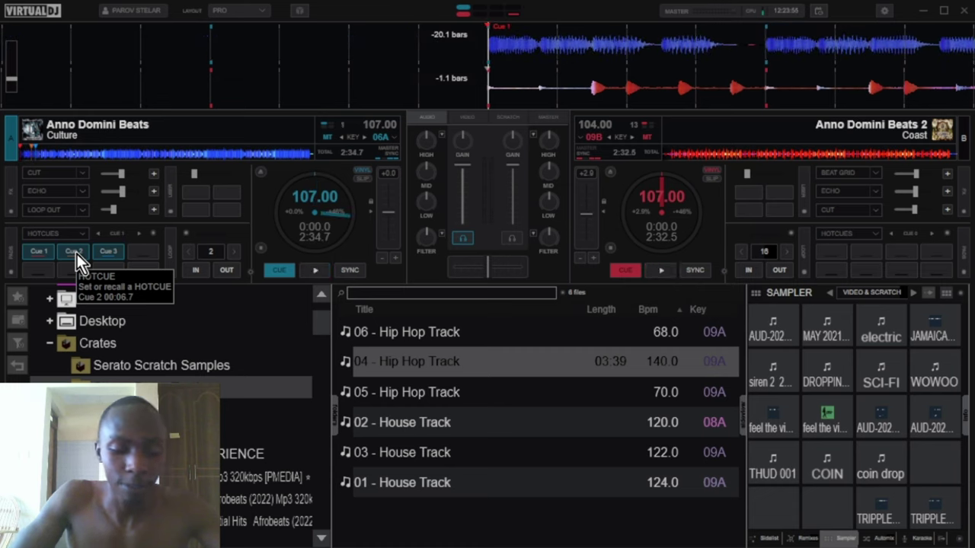
key(space)
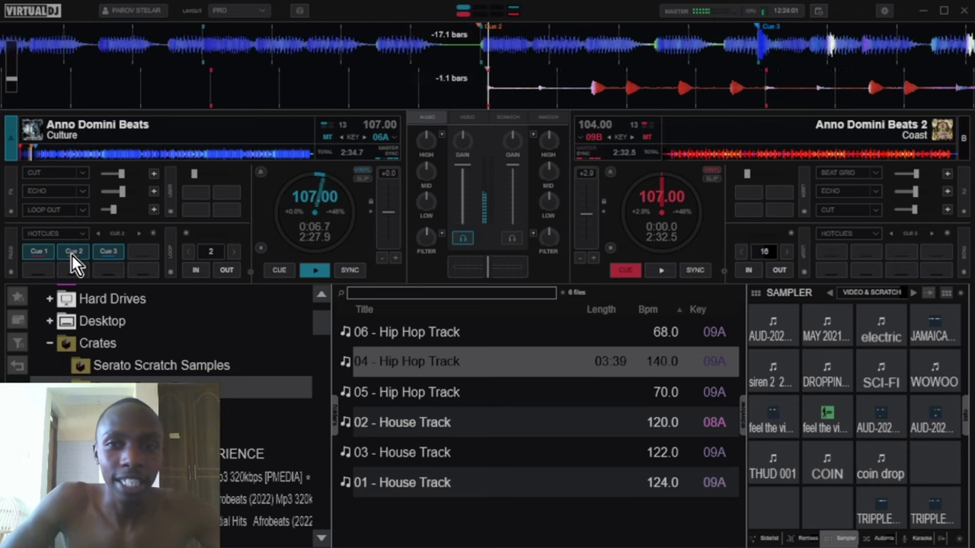
click(72, 255)
click(72, 255)
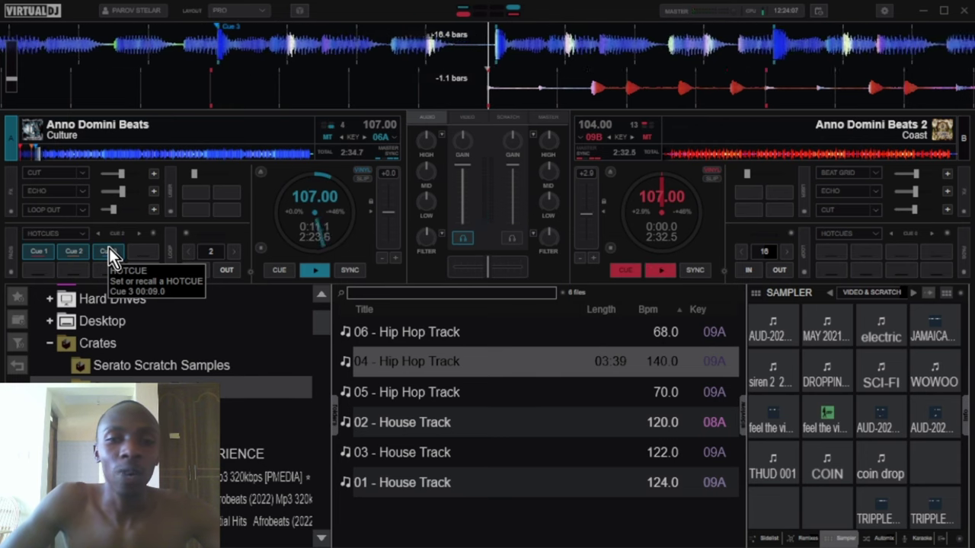
click(109, 248)
click(109, 248)
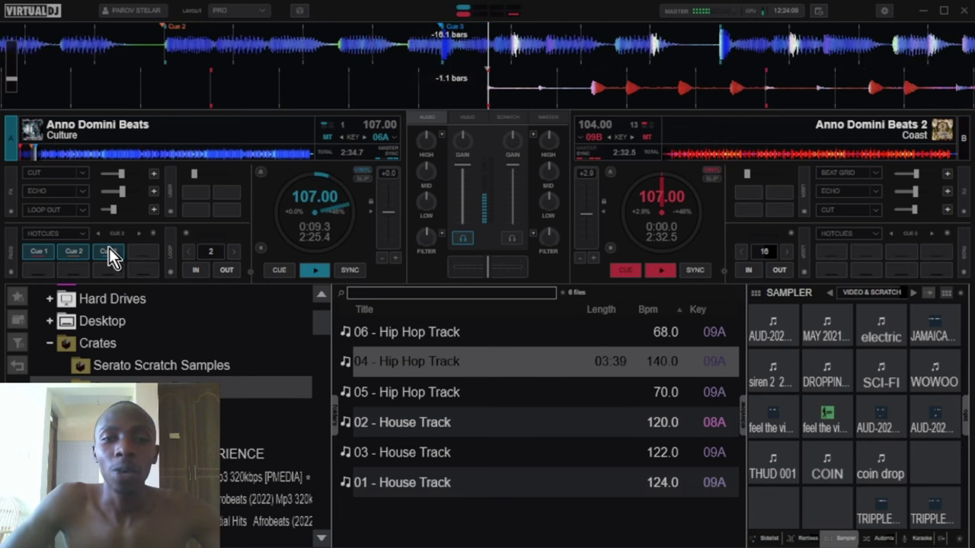
click(109, 249)
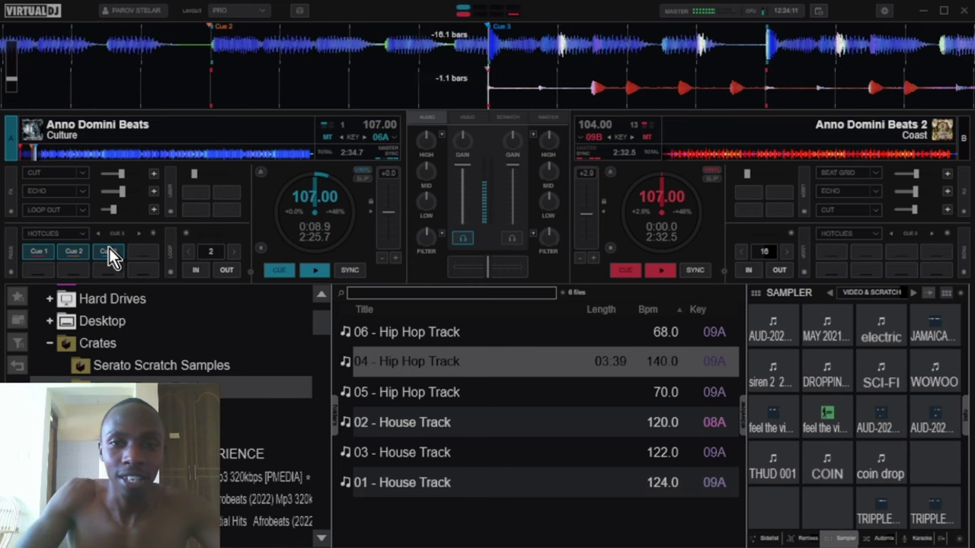
click(109, 249)
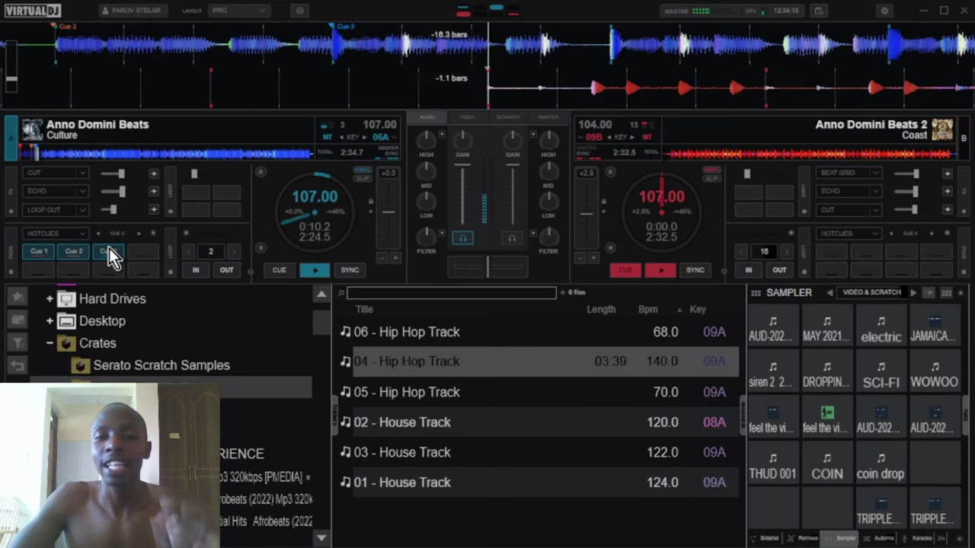
click(109, 249)
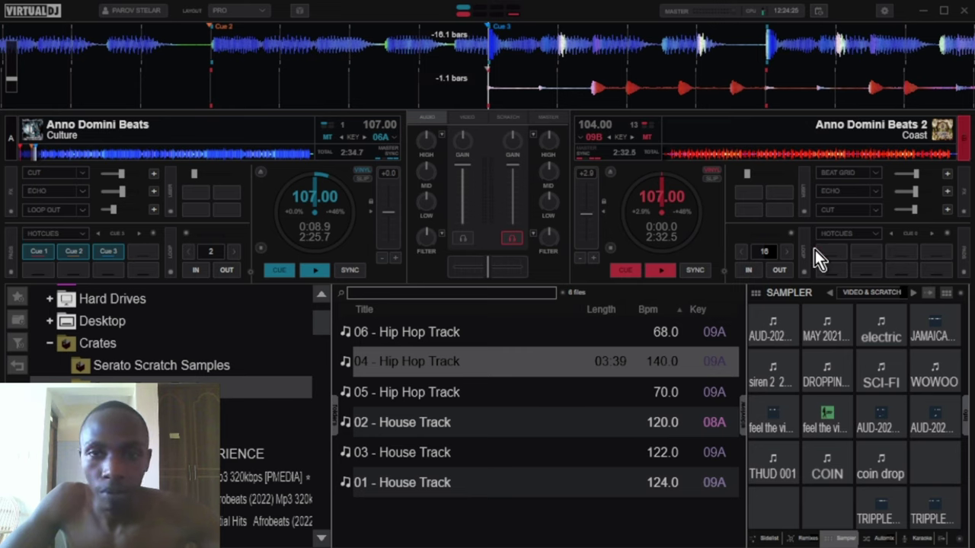
Play and stop the Coast track at its start, then play it from Cue 1 at 00:00.0.
key(space)
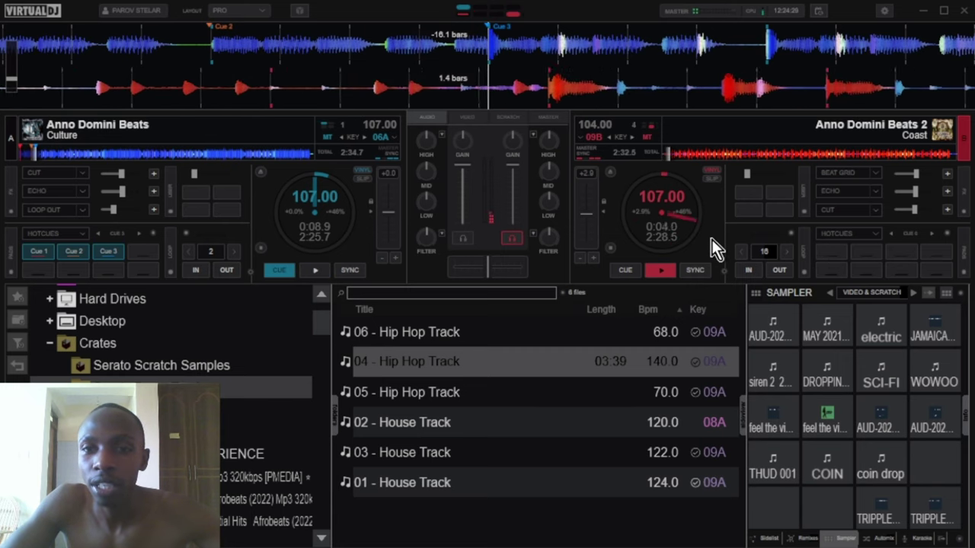
key(space)
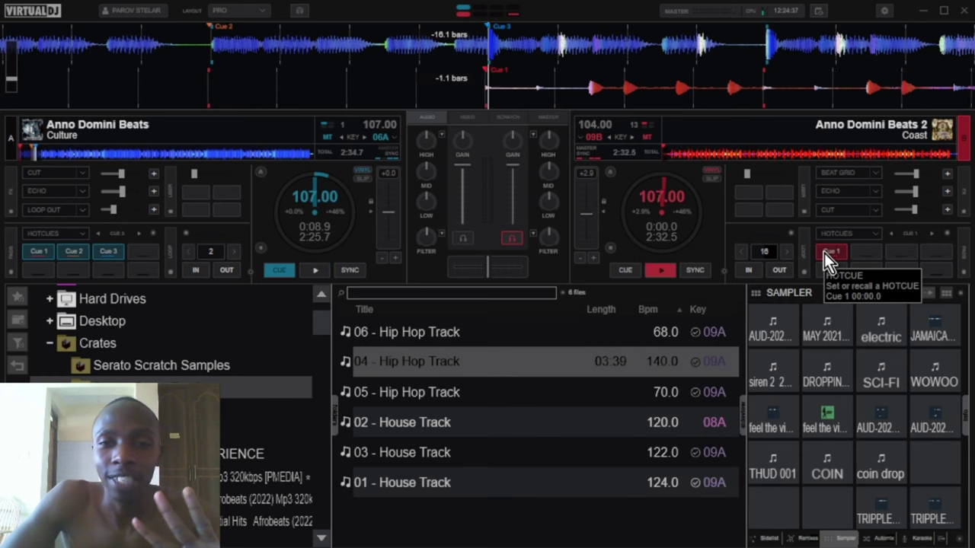
click(824, 253)
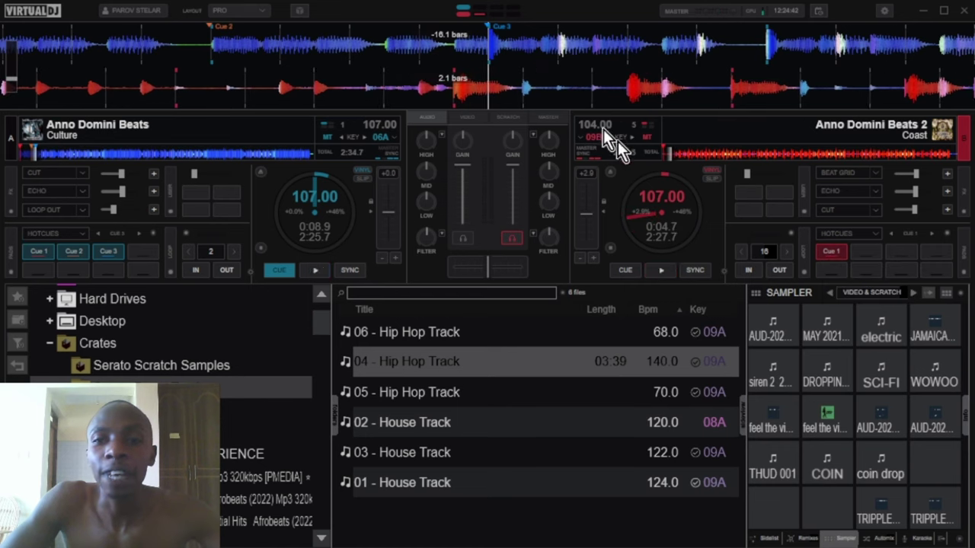
Nudge the Coast track back, add Cue 2, and retrigger Cue 1 until Coast starts on the beat.
drag(553, 89, 588, 92)
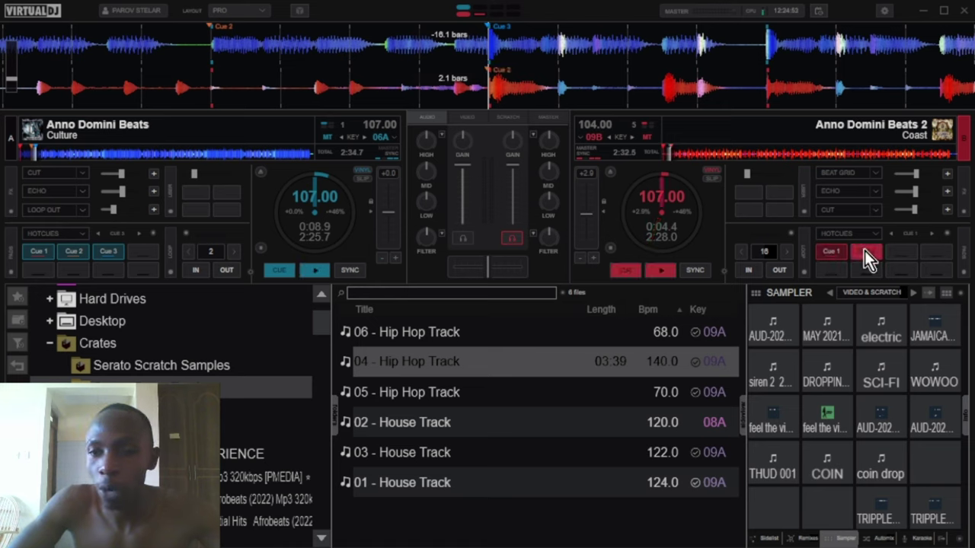
click(834, 252)
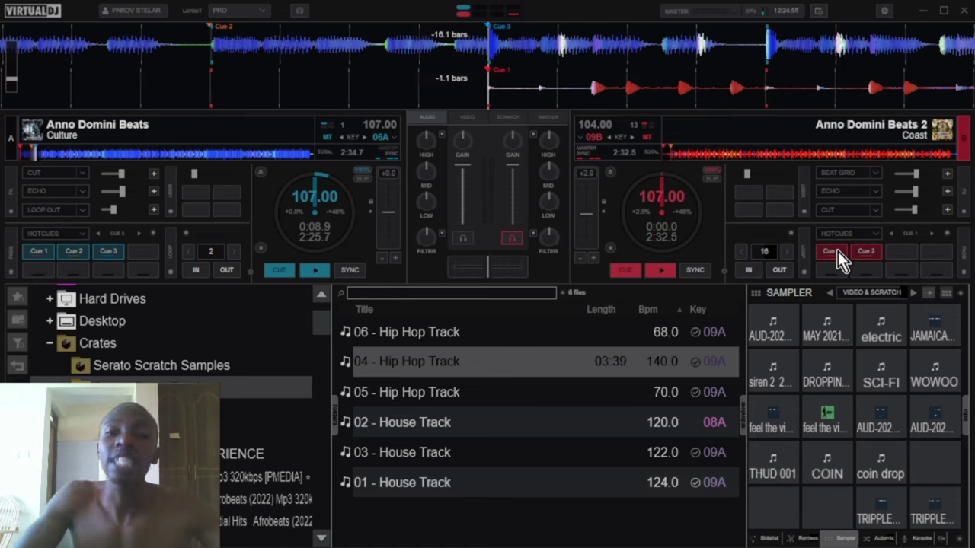
click(837, 251)
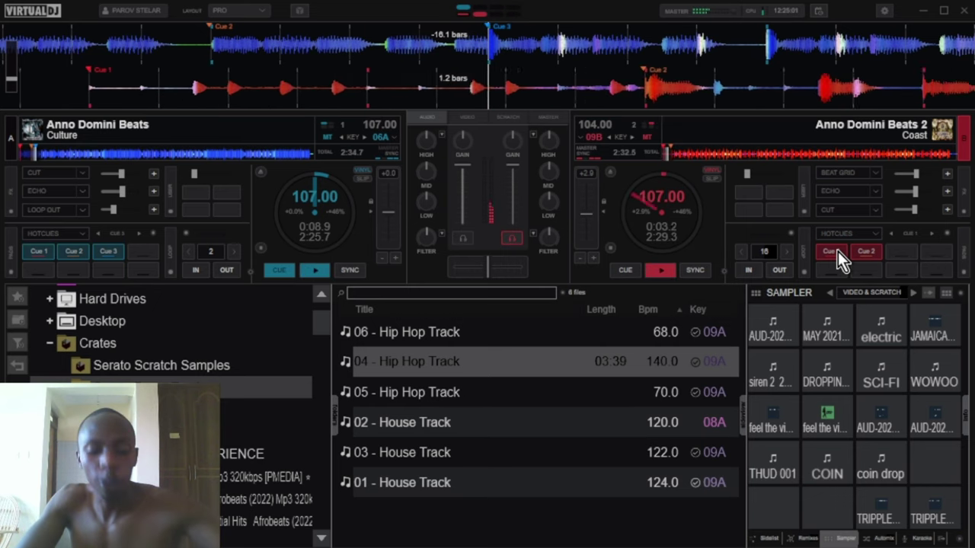
click(838, 251)
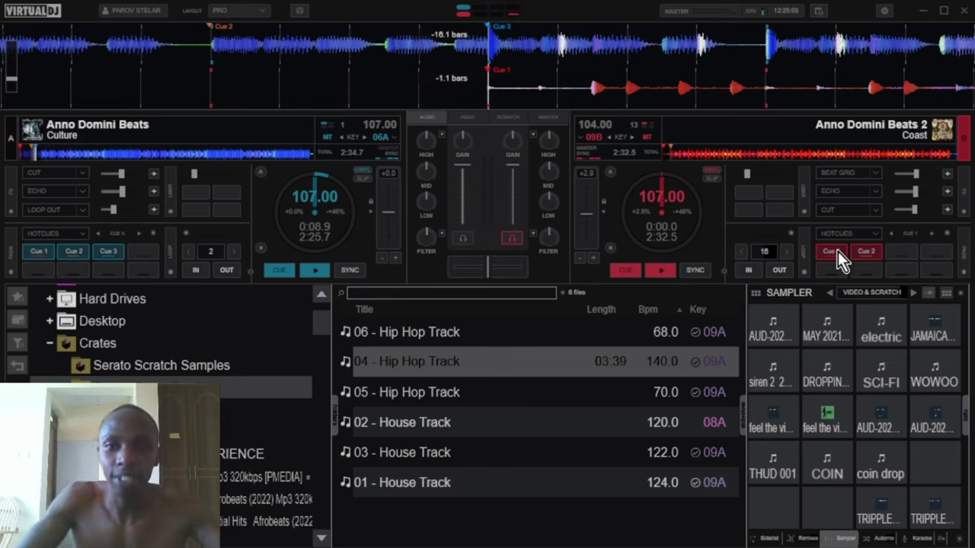
click(838, 251)
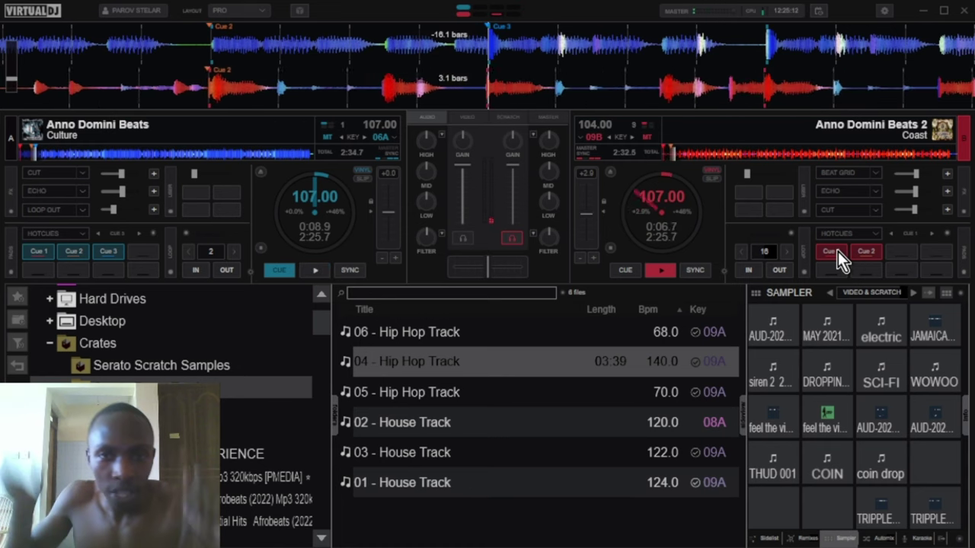
click(838, 251)
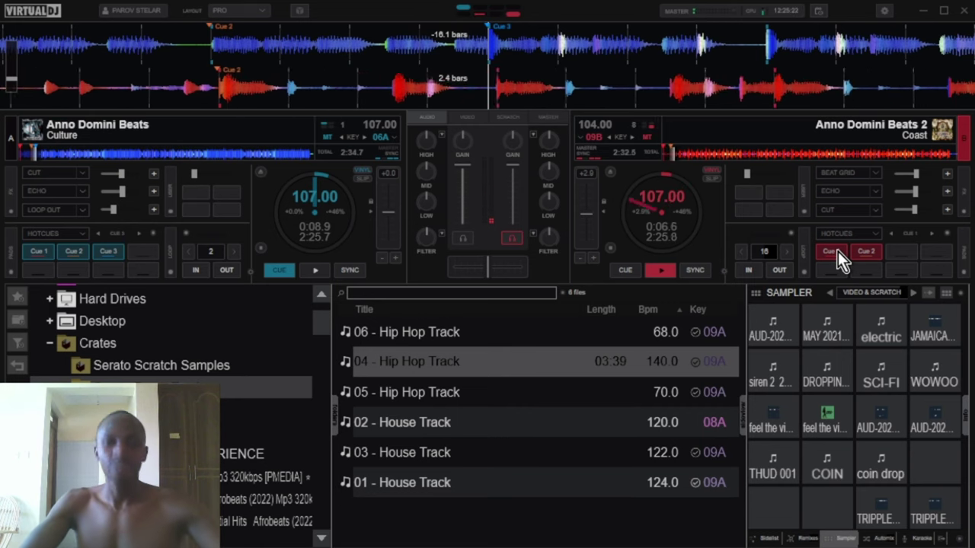
Switch Echo and Cut on for the Coast track, then off again.
click(826, 196)
click(836, 210)
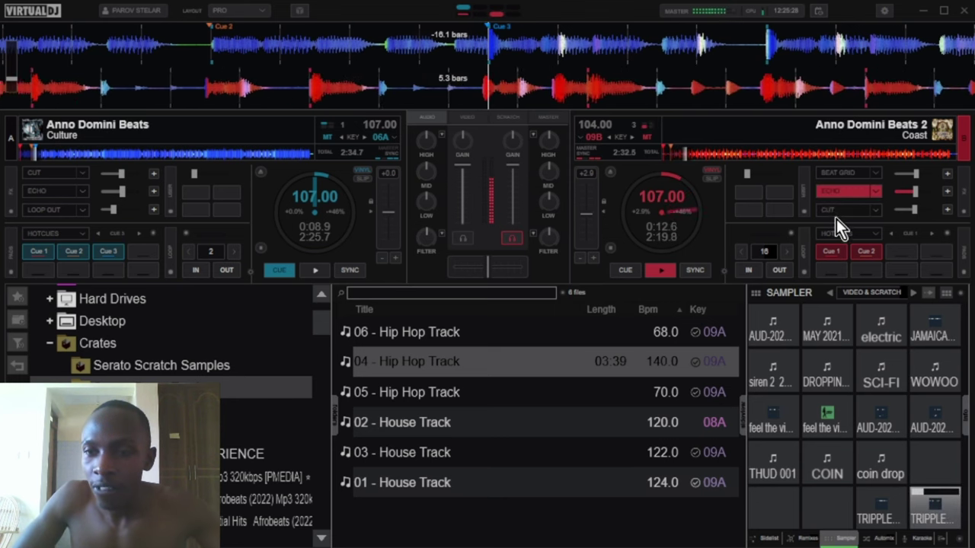
click(840, 195)
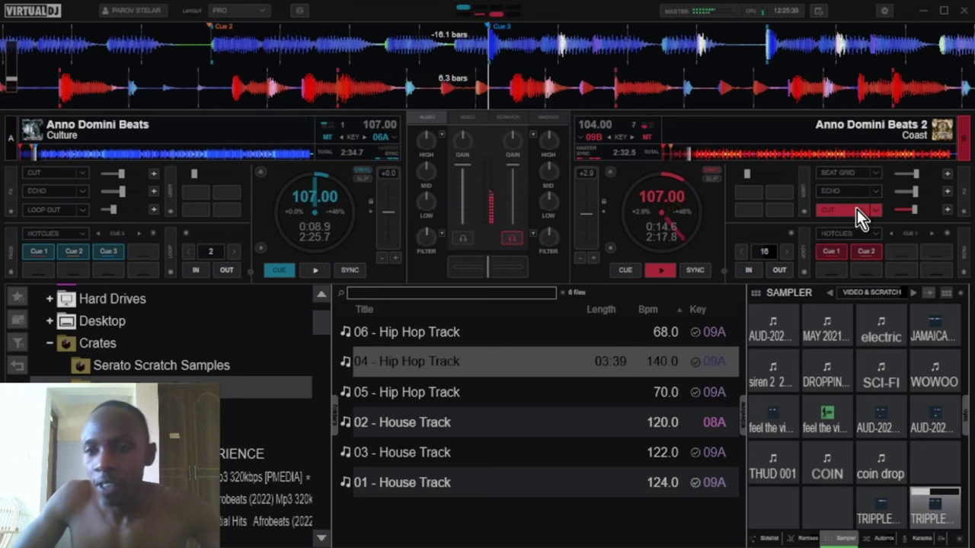
click(857, 209)
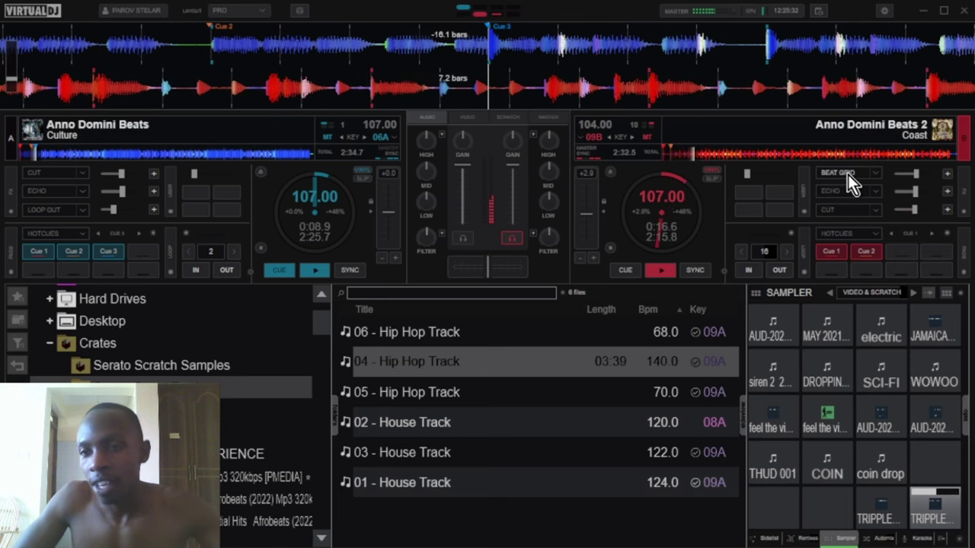
Enable Beat Grid on Coast with a lowered setting, add Echo, then switch the effects off.
click(848, 173)
drag(911, 175, 890, 177)
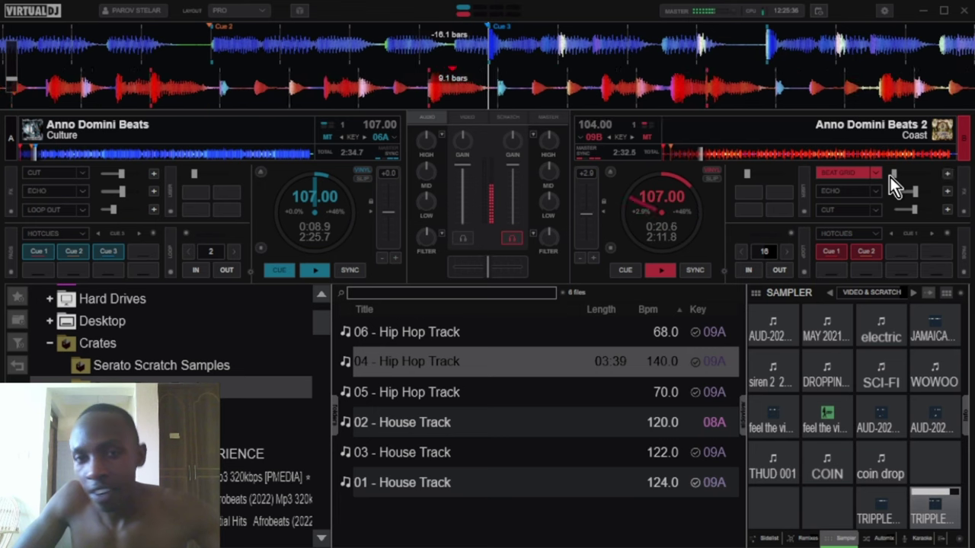
click(853, 190)
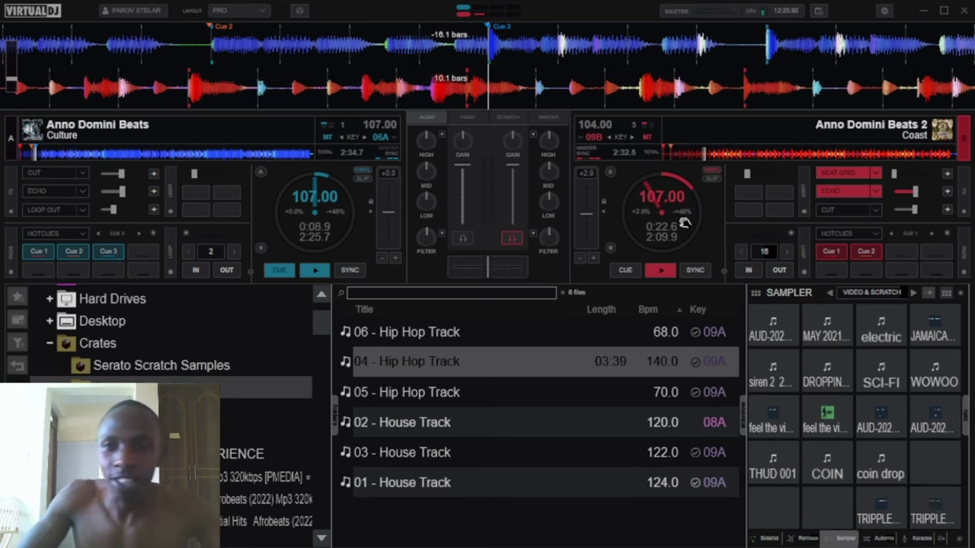
click(832, 188)
Turn off Coast's effects, return Coast to Cue 1, and jump Culture back to Cue 2.
click(832, 175)
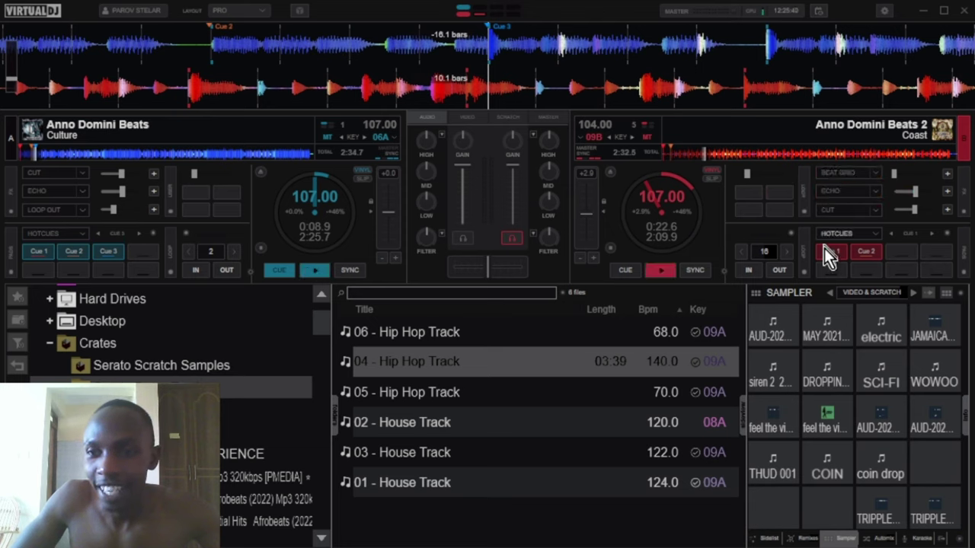
click(824, 248)
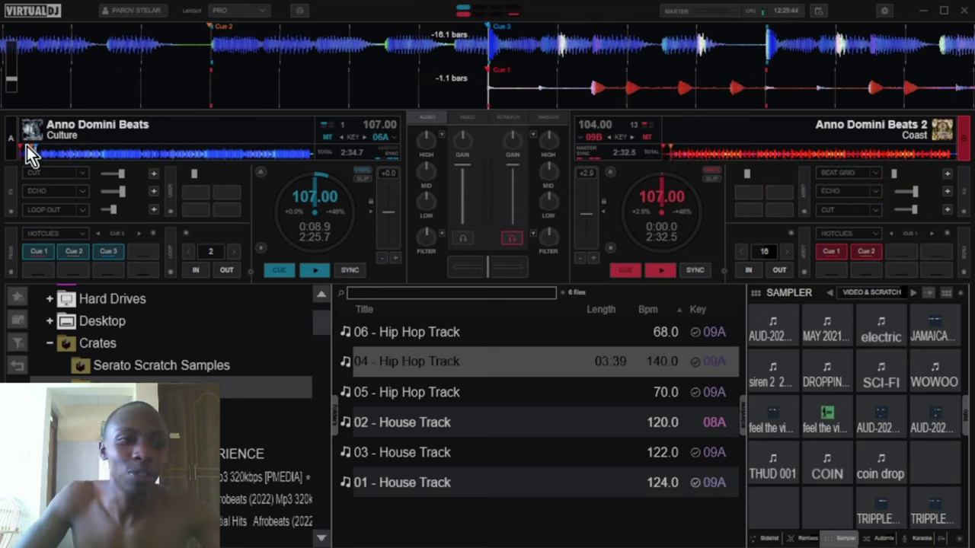
click(74, 252)
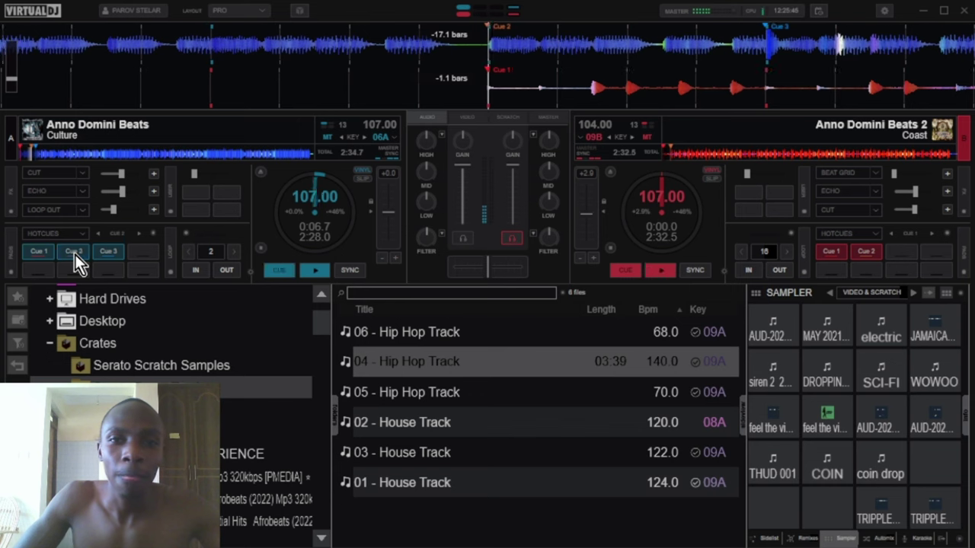
click(75, 253)
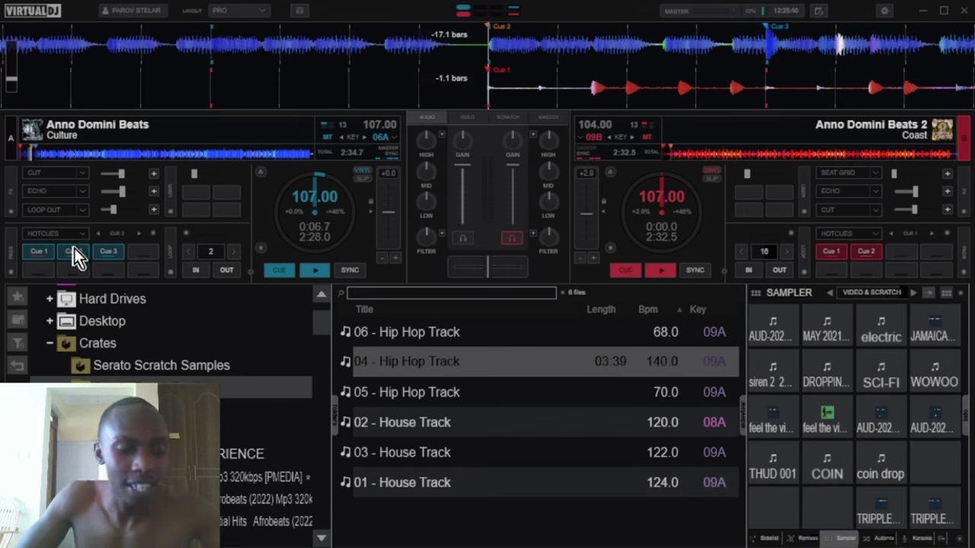
Preview Culture from Cue 2 in the headphones and fire two sampler pads over the mix.
click(74, 252)
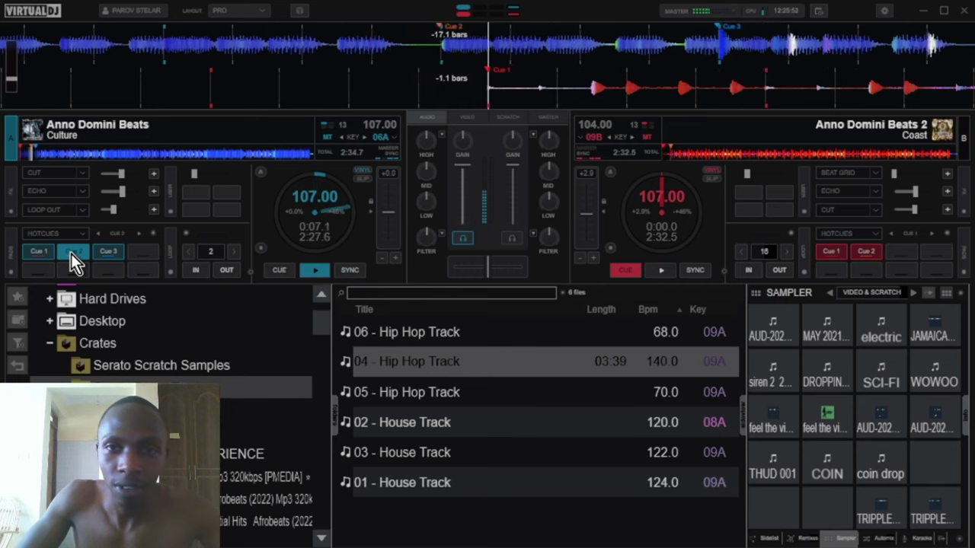
click(822, 326)
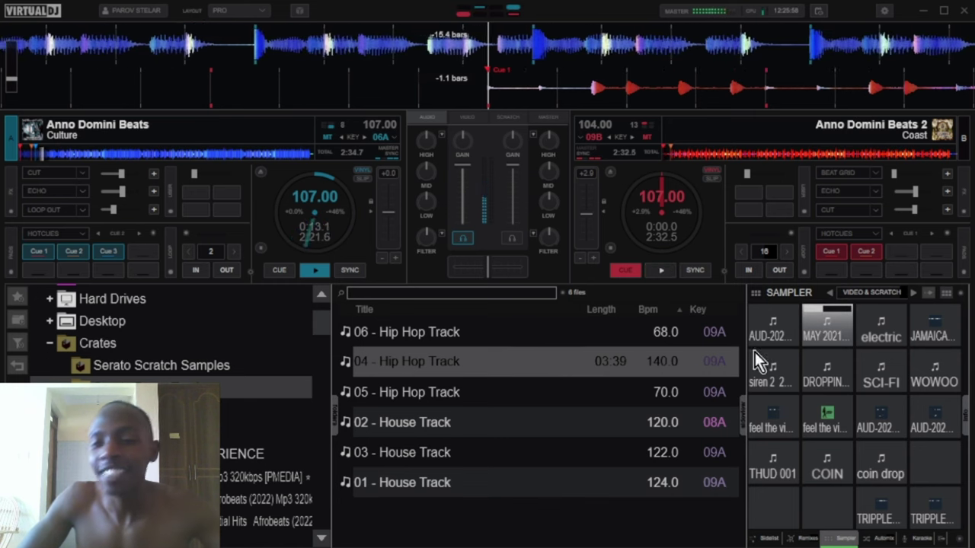
click(840, 363)
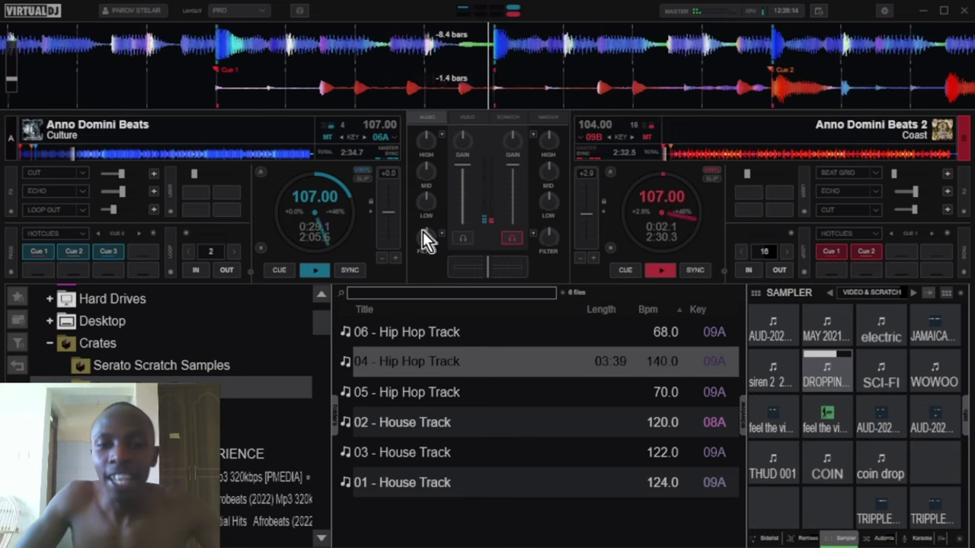
High-pass filter Culture on deck A, fire four sampler pads including THUD 001, and enable Beat Grid on Coast.
drag(422, 231, 460, 229)
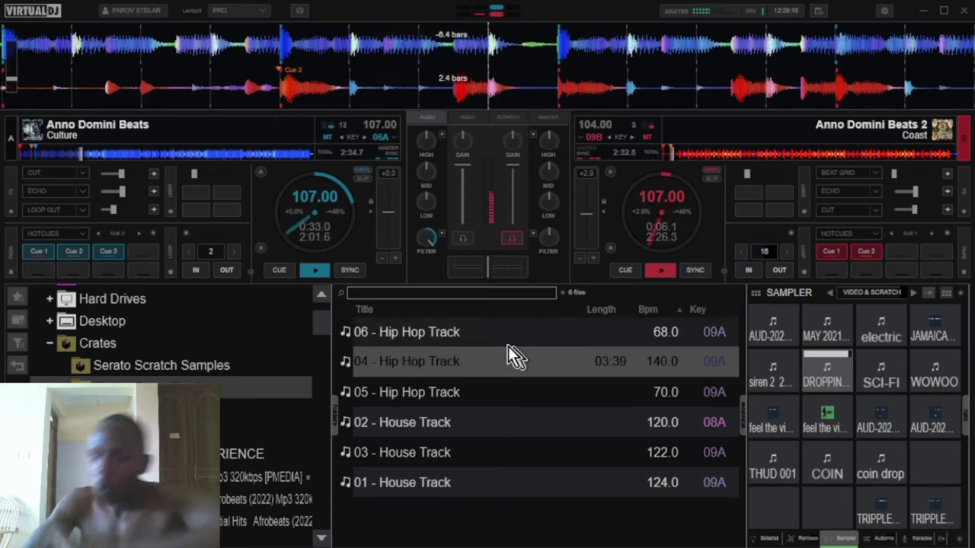
click(792, 424)
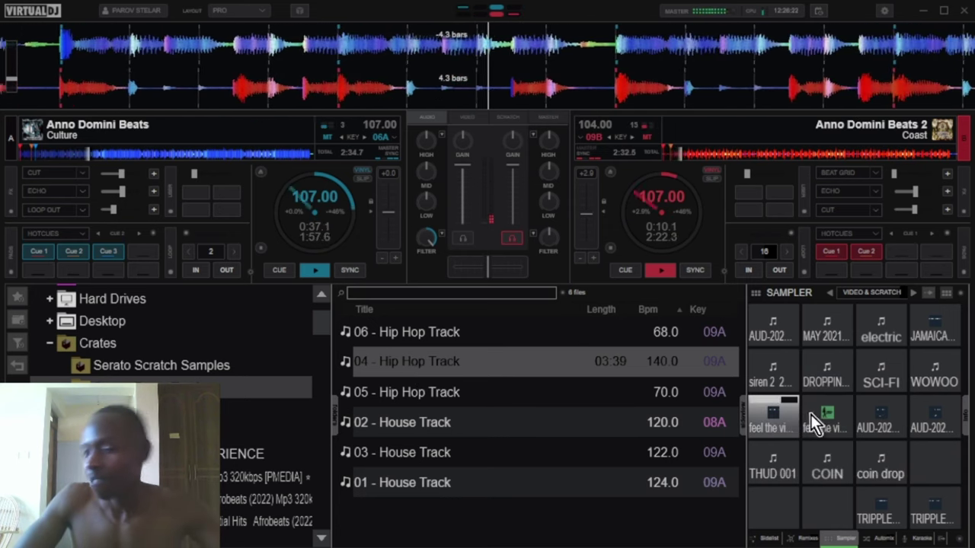
click(787, 456)
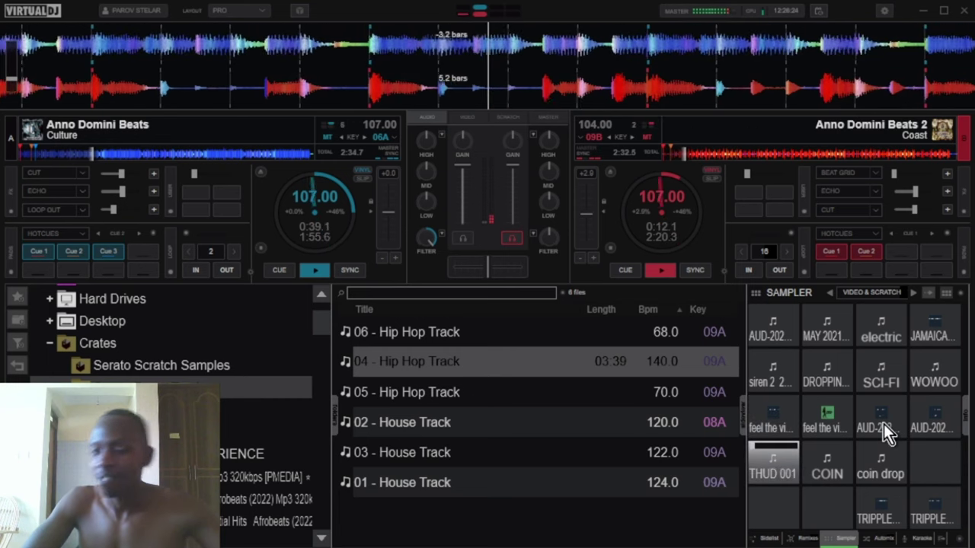
click(841, 415)
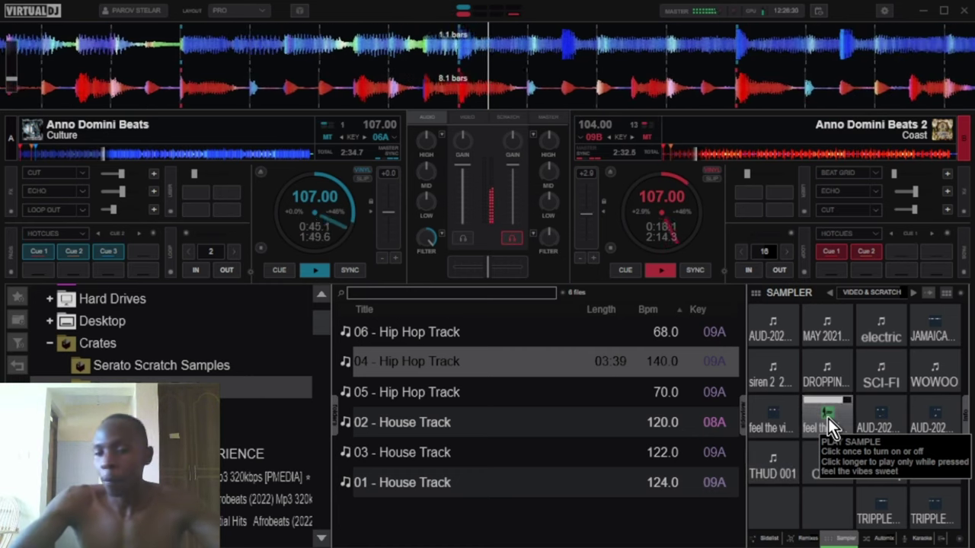
click(884, 415)
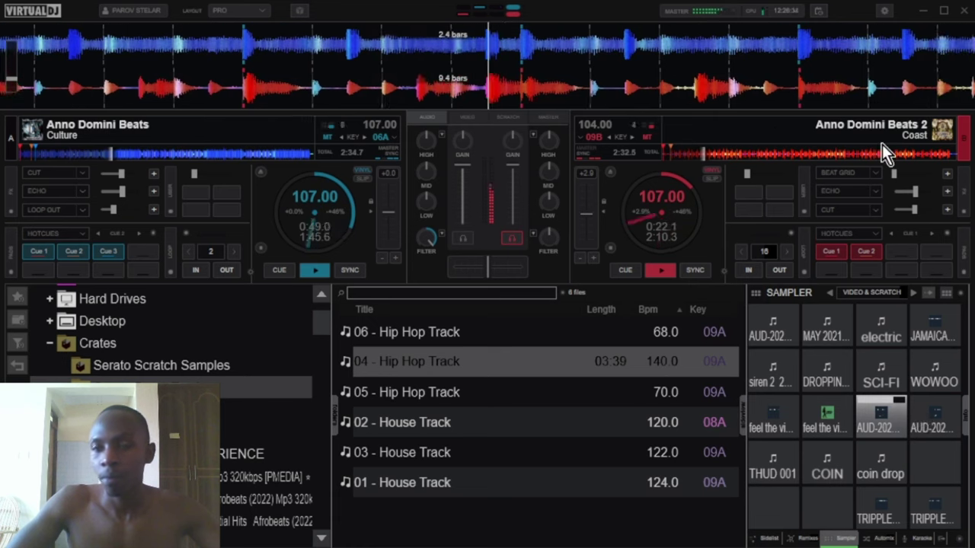
click(844, 171)
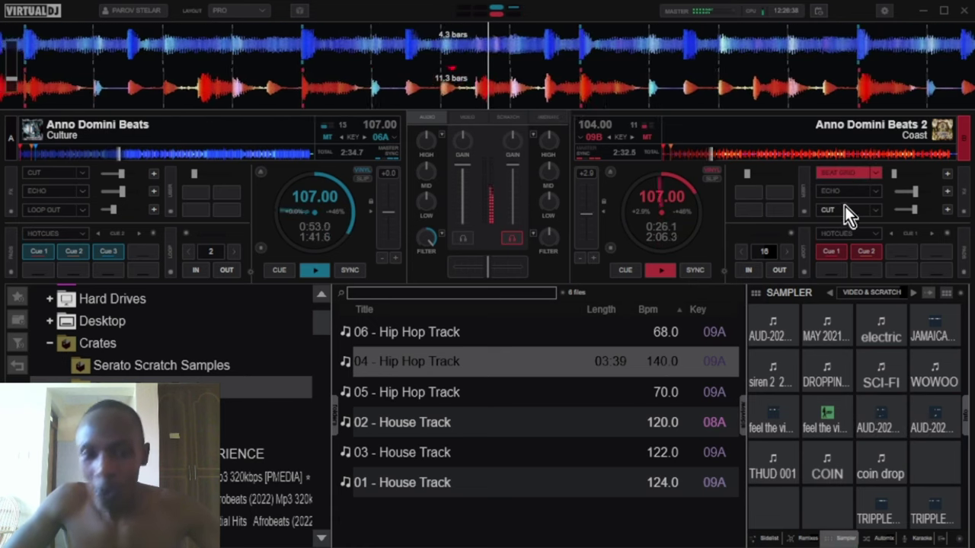
Turn off Beat Grid on the Coast track and briefly toggle Echo on and off.
click(842, 176)
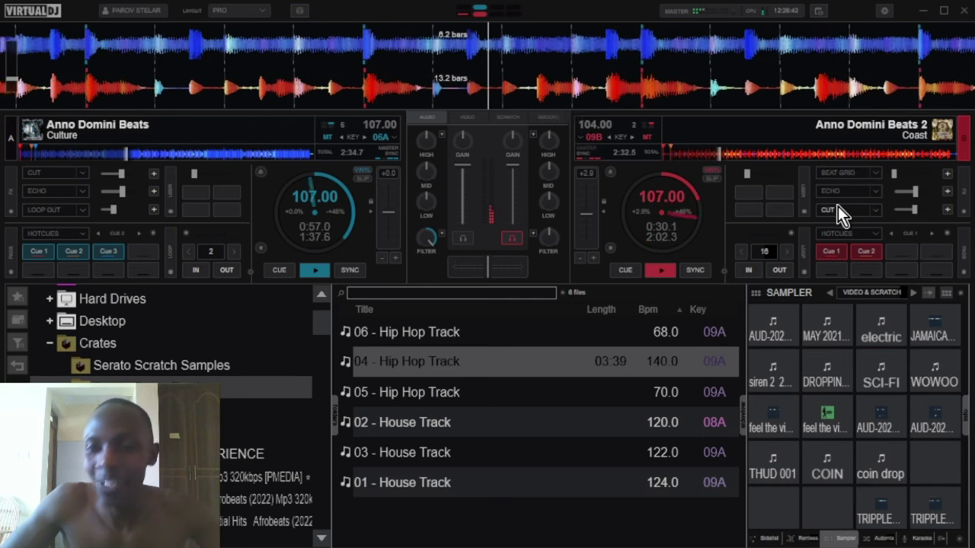
click(835, 191)
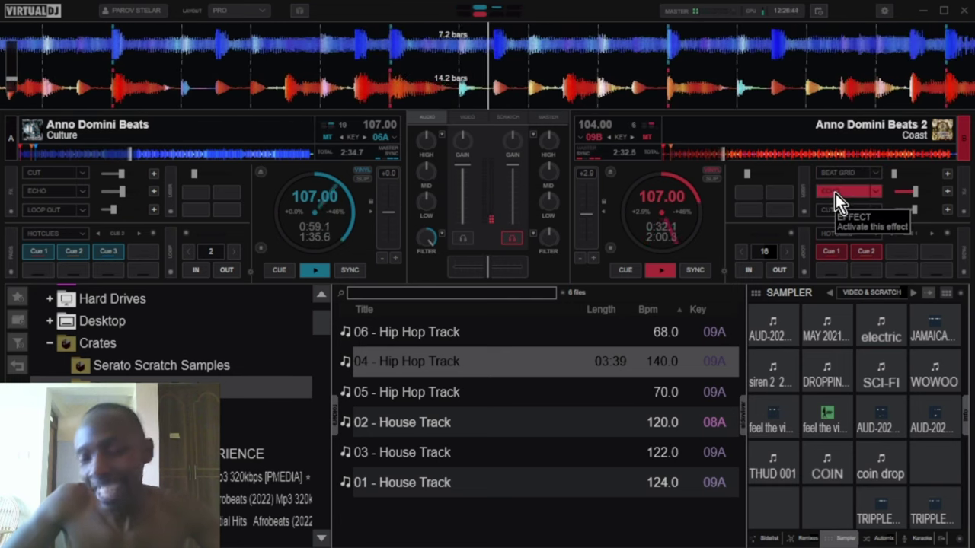
click(835, 193)
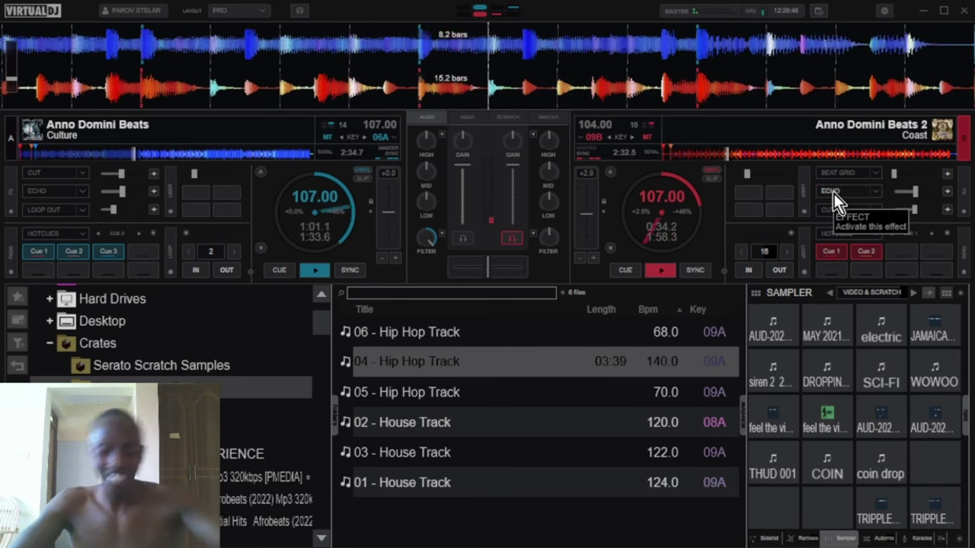
Fire the siren sample, enable Cut on Coast, and pause Coast at 0:40.4.
click(787, 361)
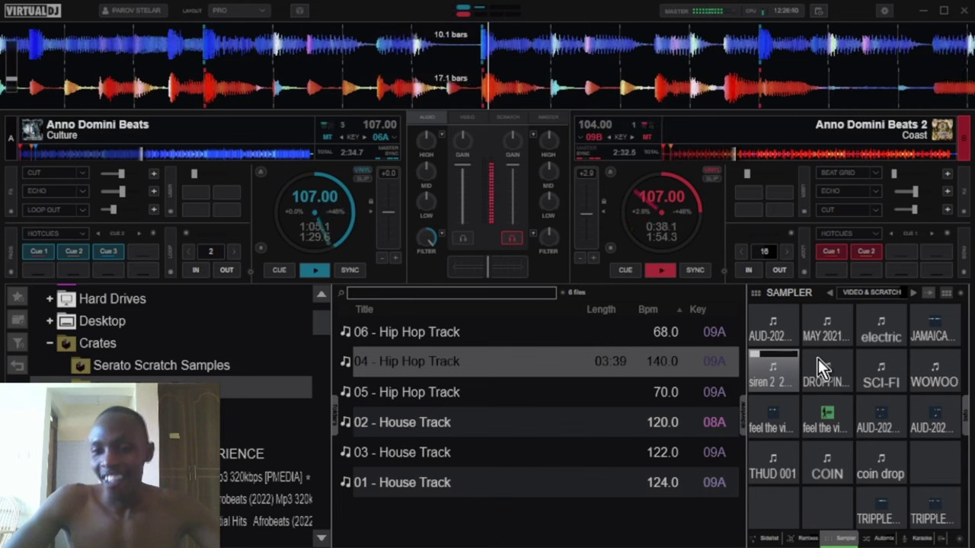
click(838, 213)
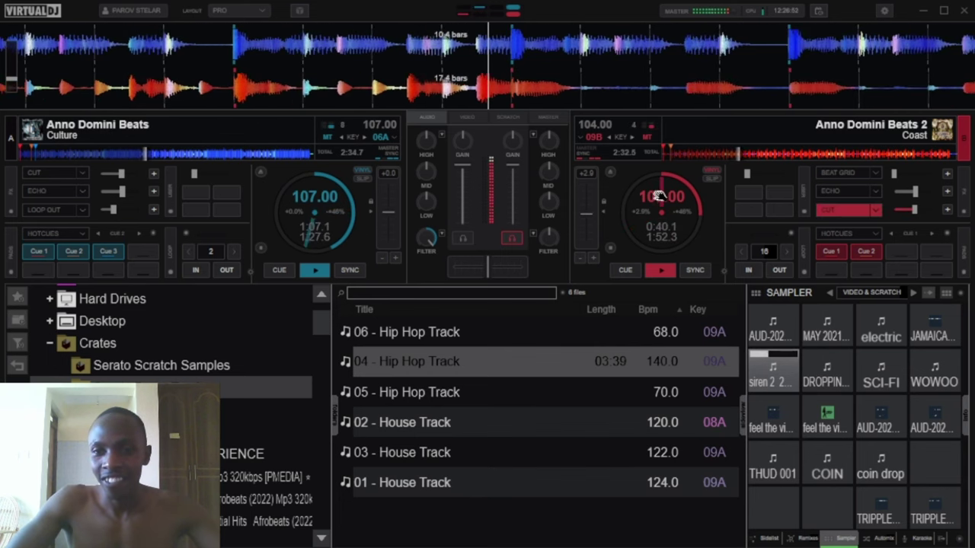
click(661, 270)
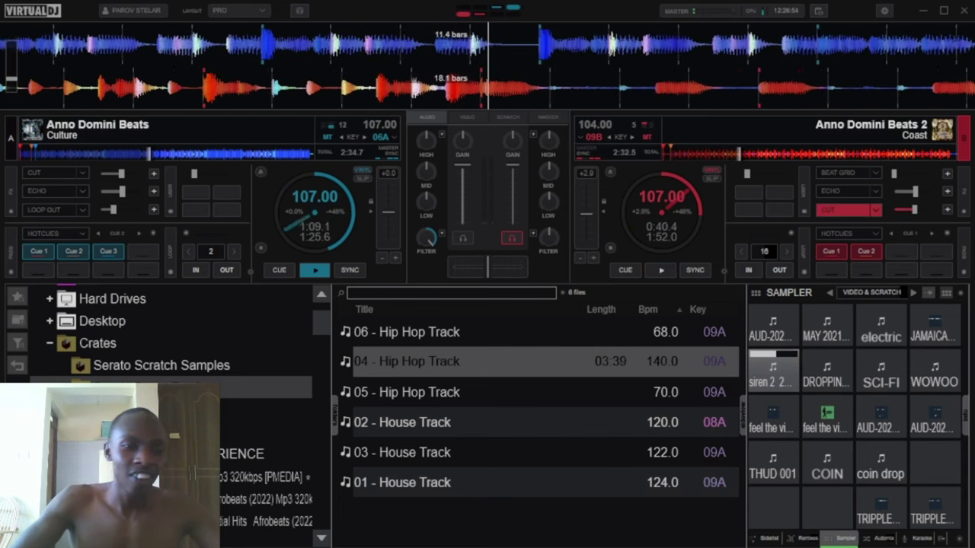